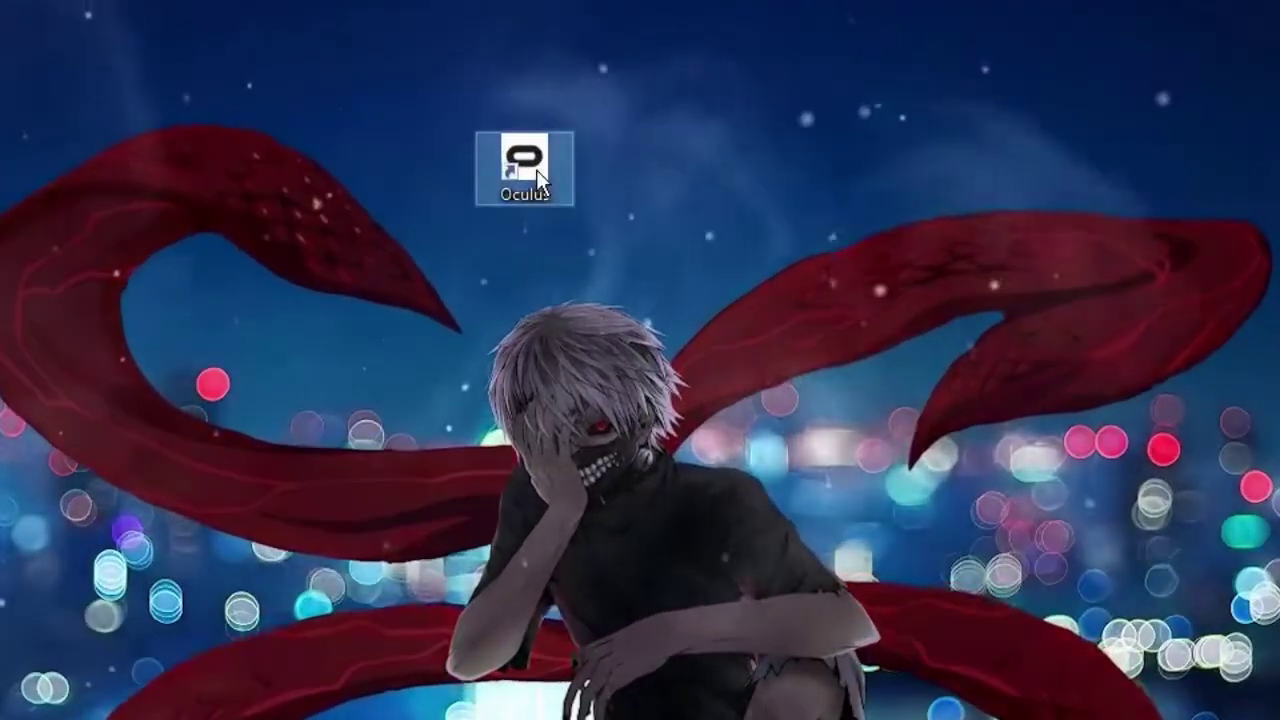
From the Oculus shortcut's file location, go to Support > oculus-diagnostics and select OculusDebugTool.exe
right_click(590, 198)
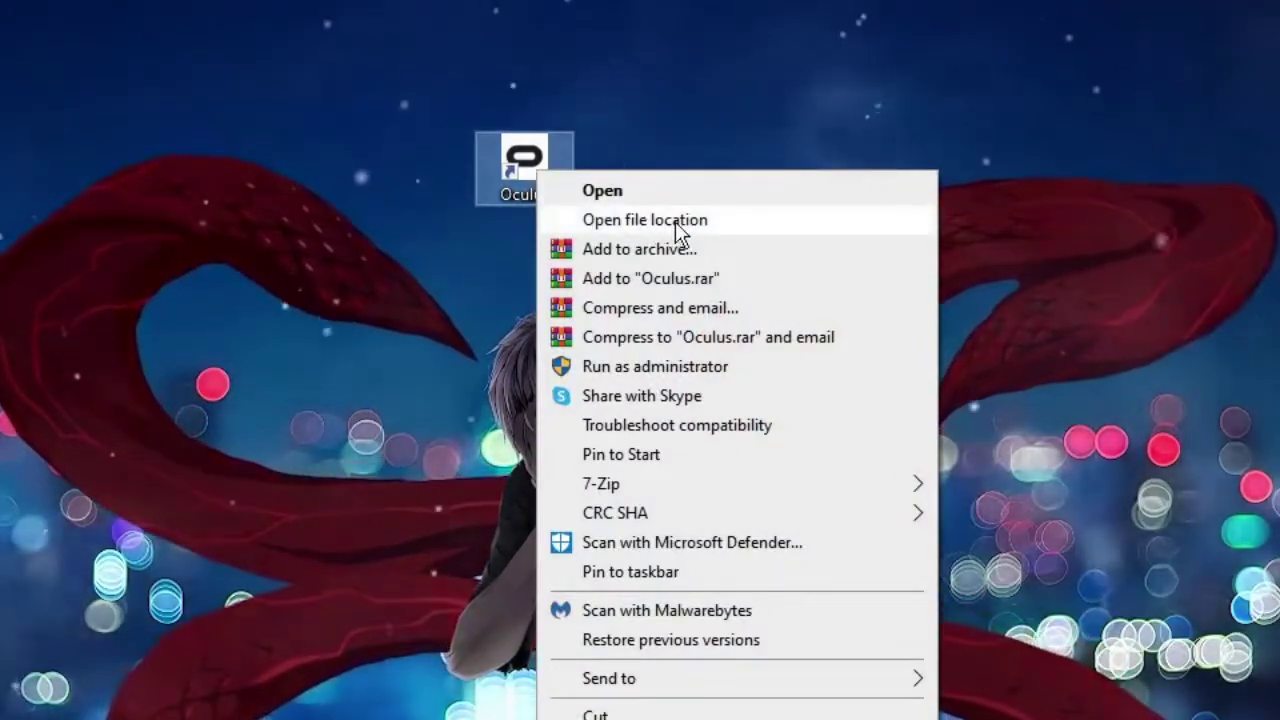
left_click(675, 221)
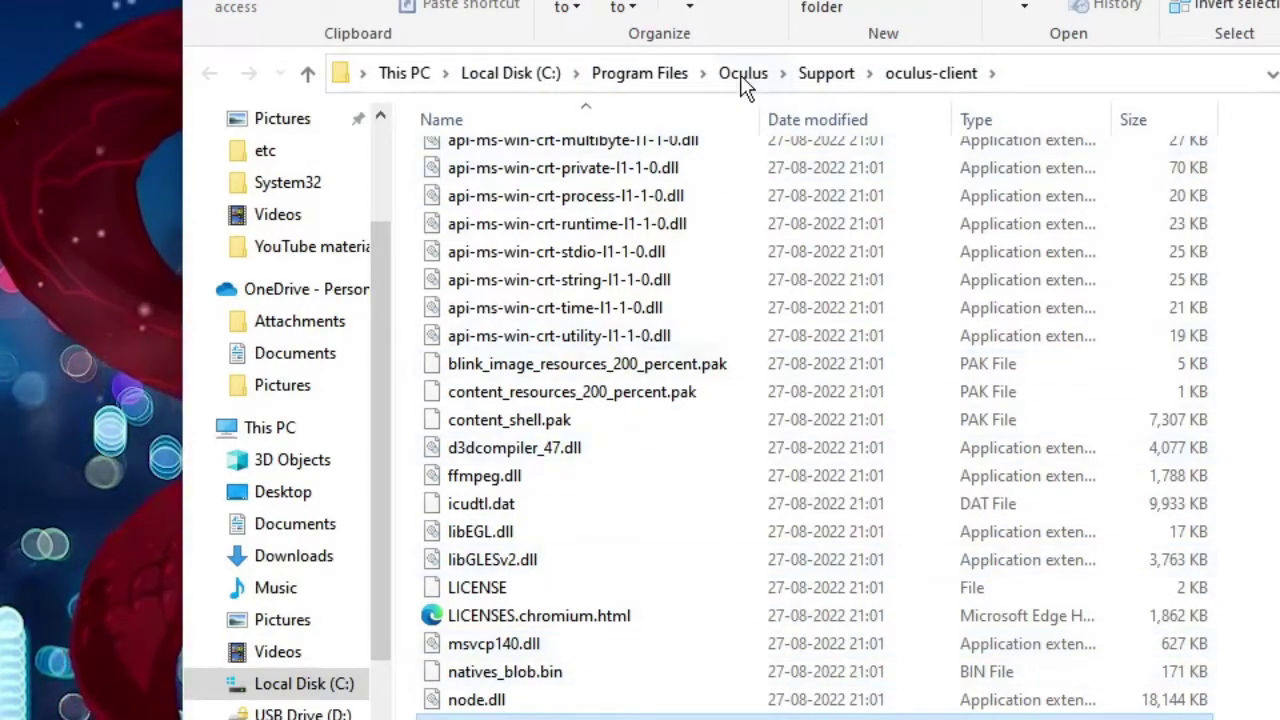
left_click(834, 75)
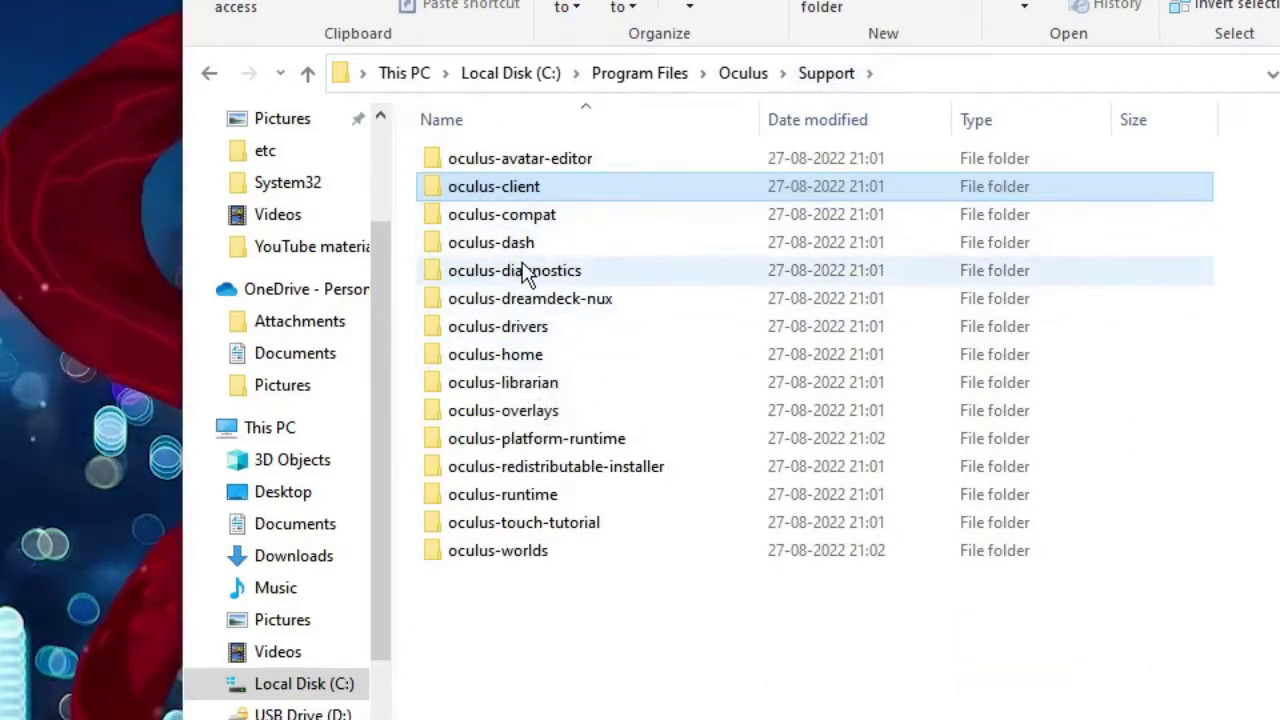
left_click(524, 275)
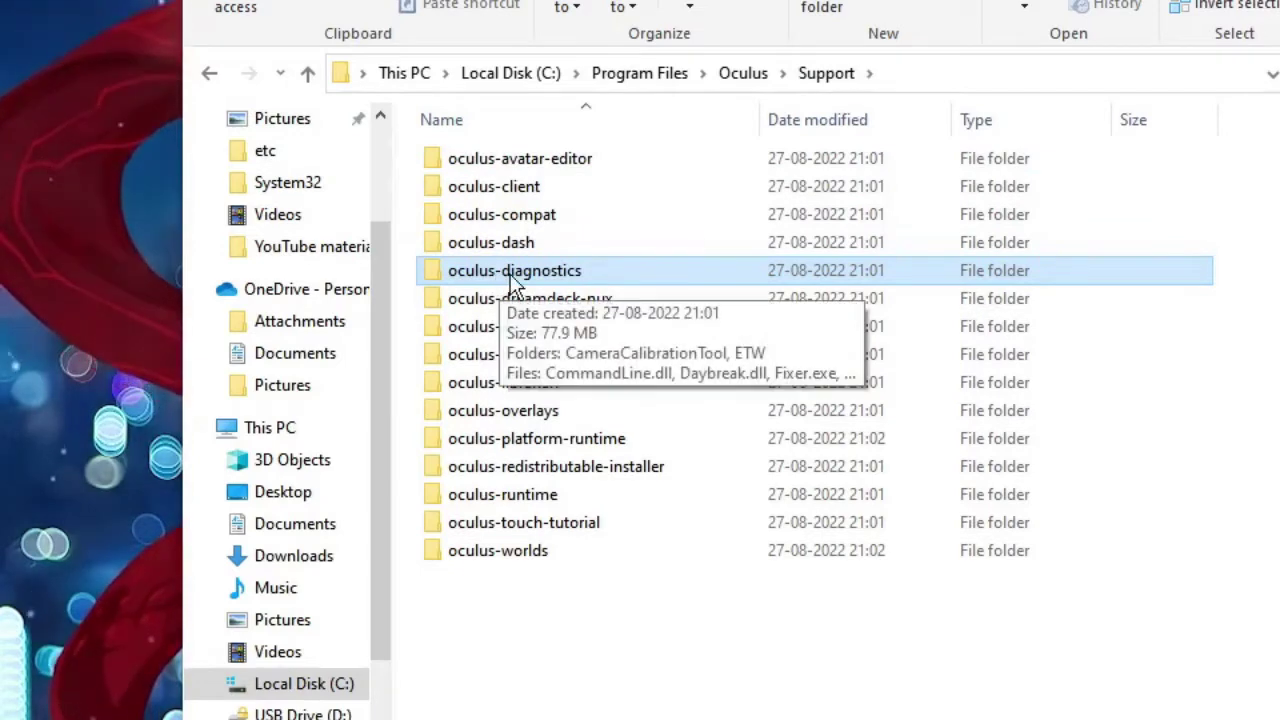
double_click(563, 284)
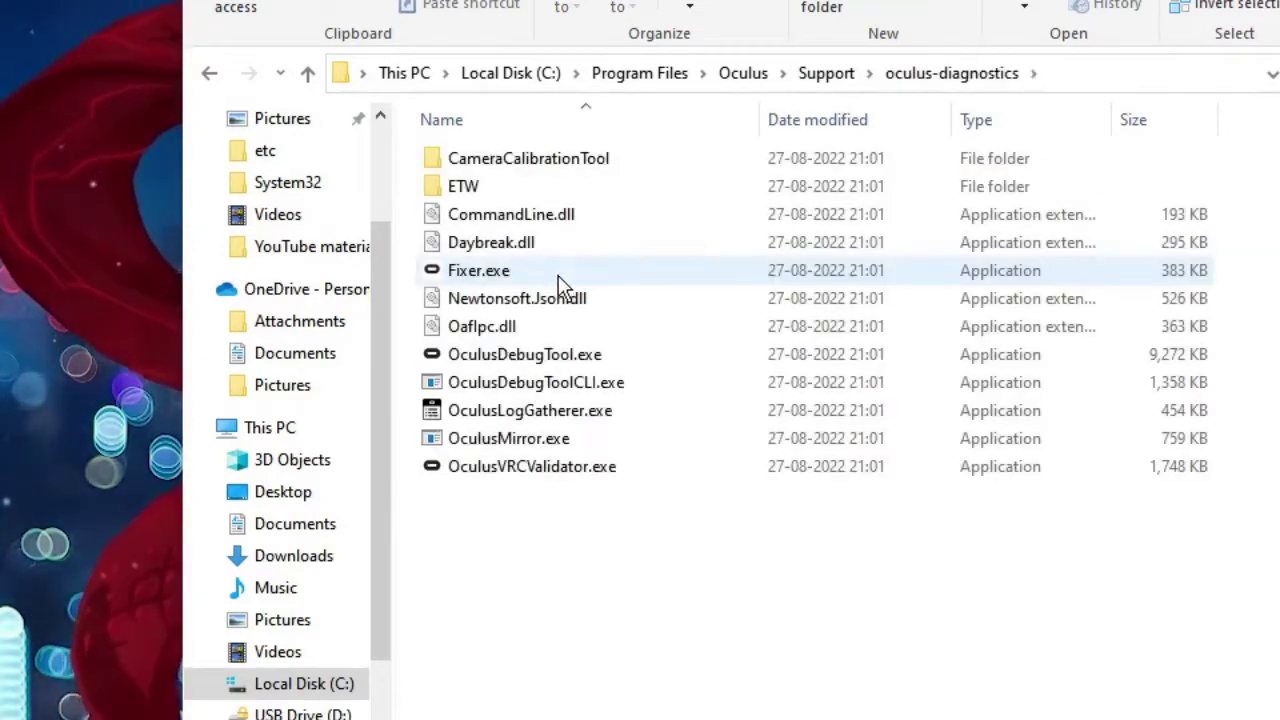
left_click(530, 358)
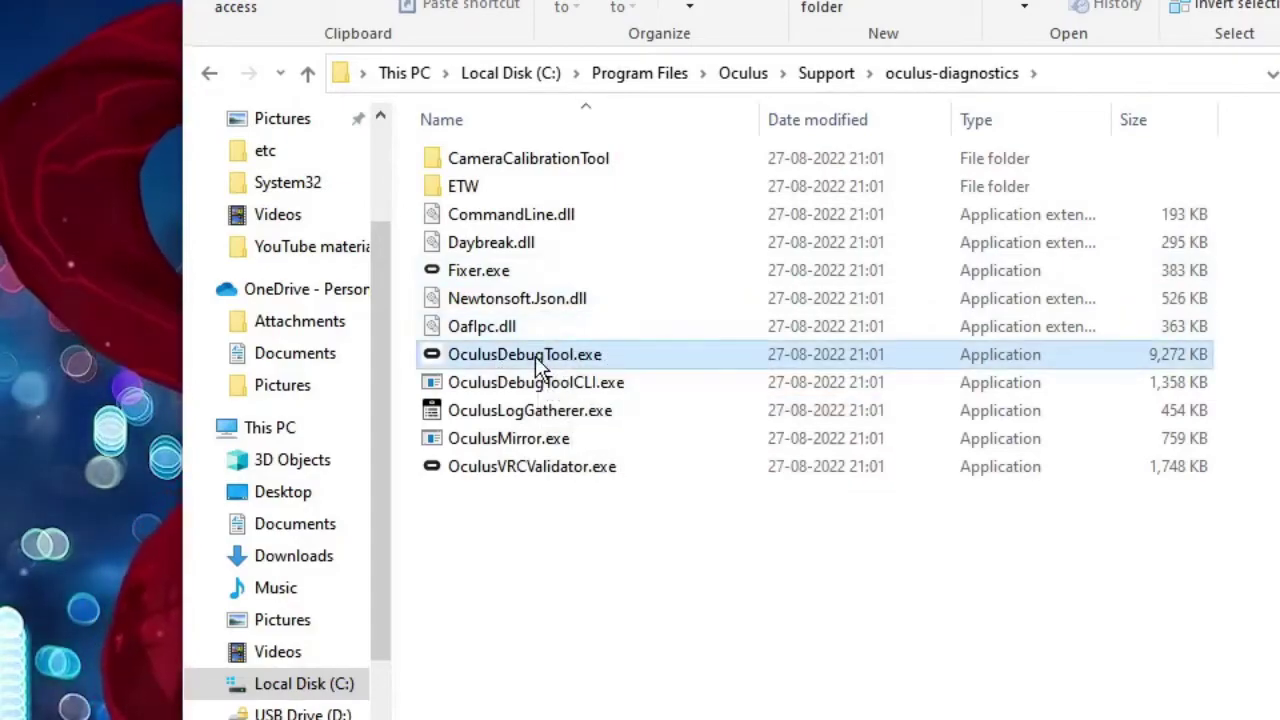
Launch Oculus Debug Tool, toggle console window visibility from the Service menu, and confirm the OVRService restart
double_click(587, 353)
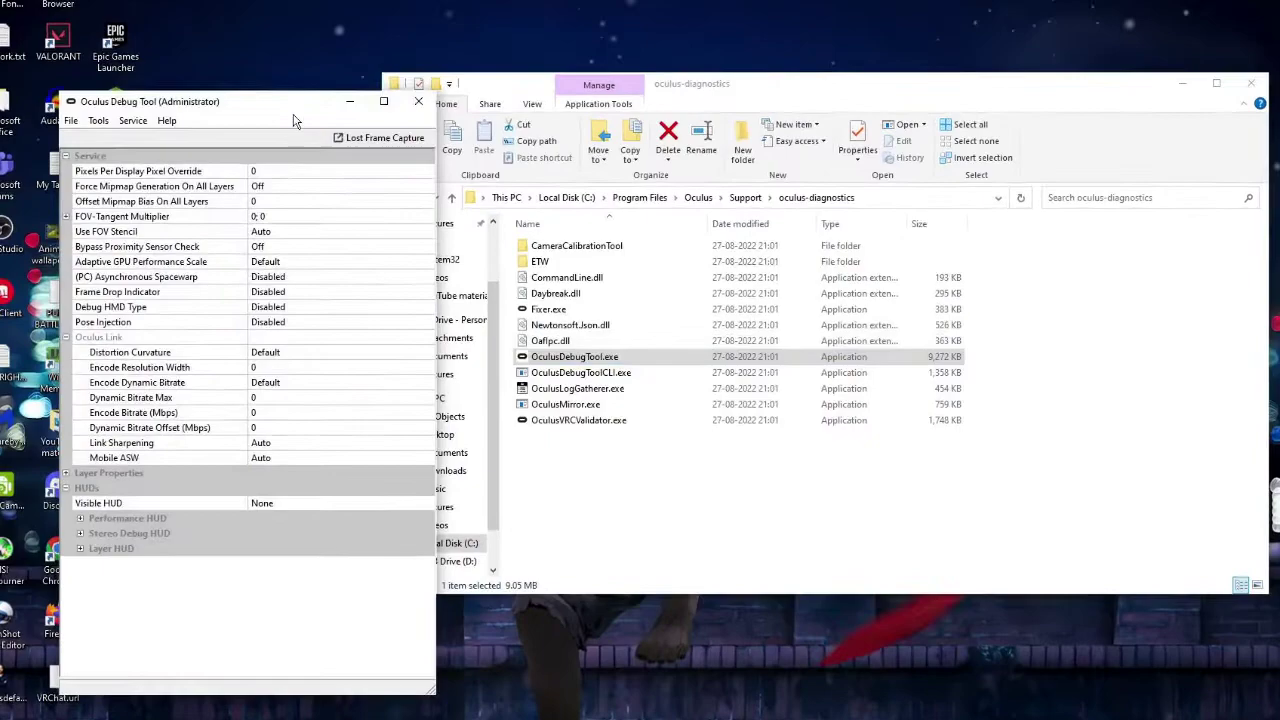
left_click_drag(295, 110, 779, 110)
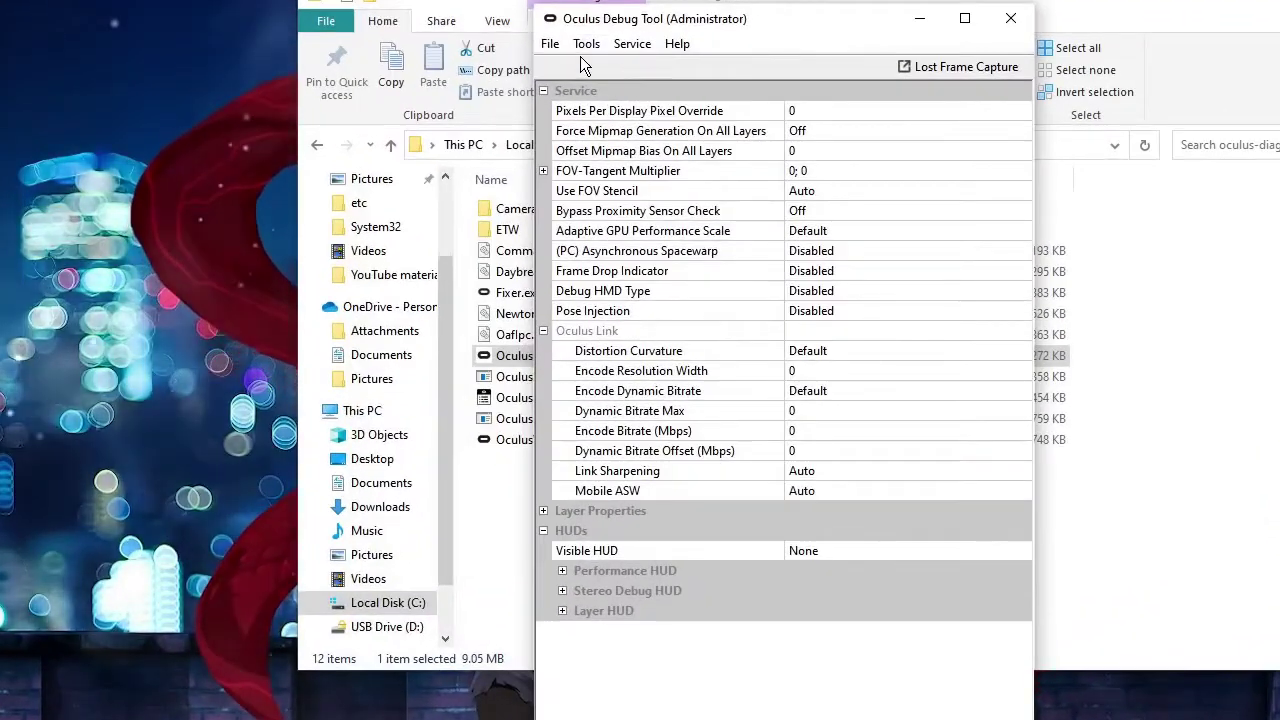
left_click(632, 44)
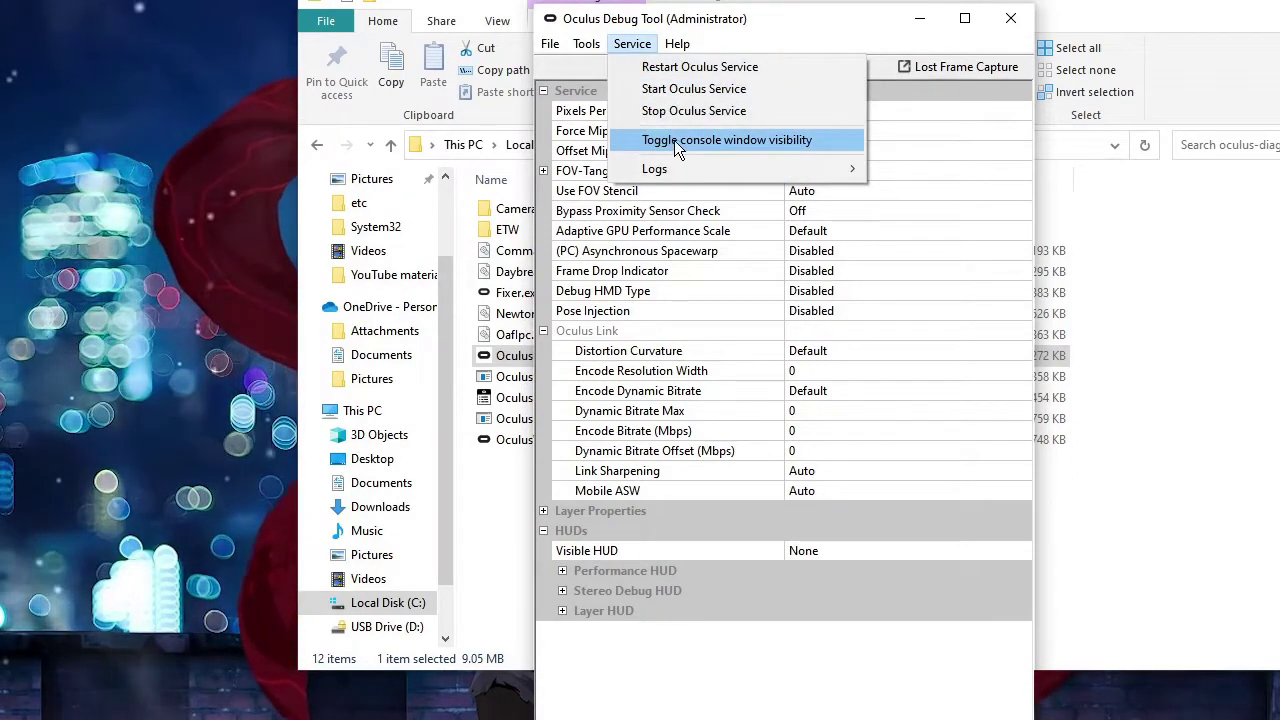
left_click(771, 142)
left_click(710, 422)
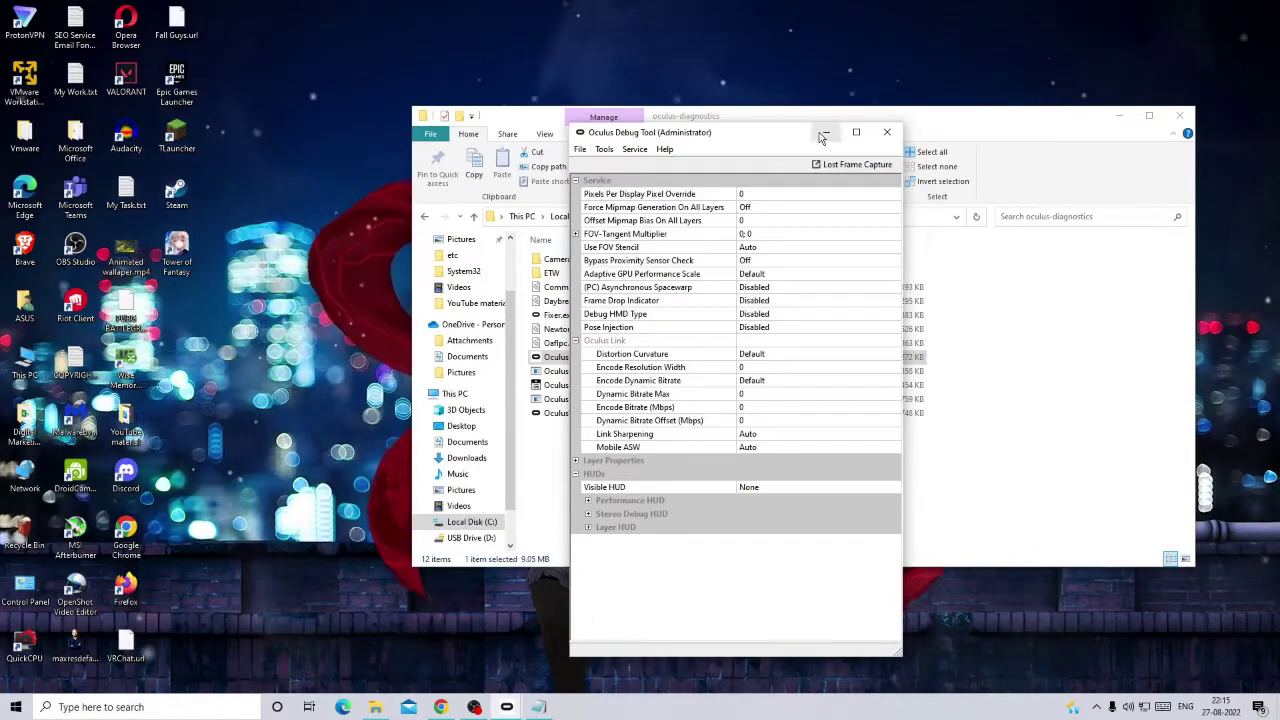
Minimize Oculus Debug Tool and File Explorer, then search 'graphic' to reach Graphics settings
left_click(822, 137)
left_click(1117, 115)
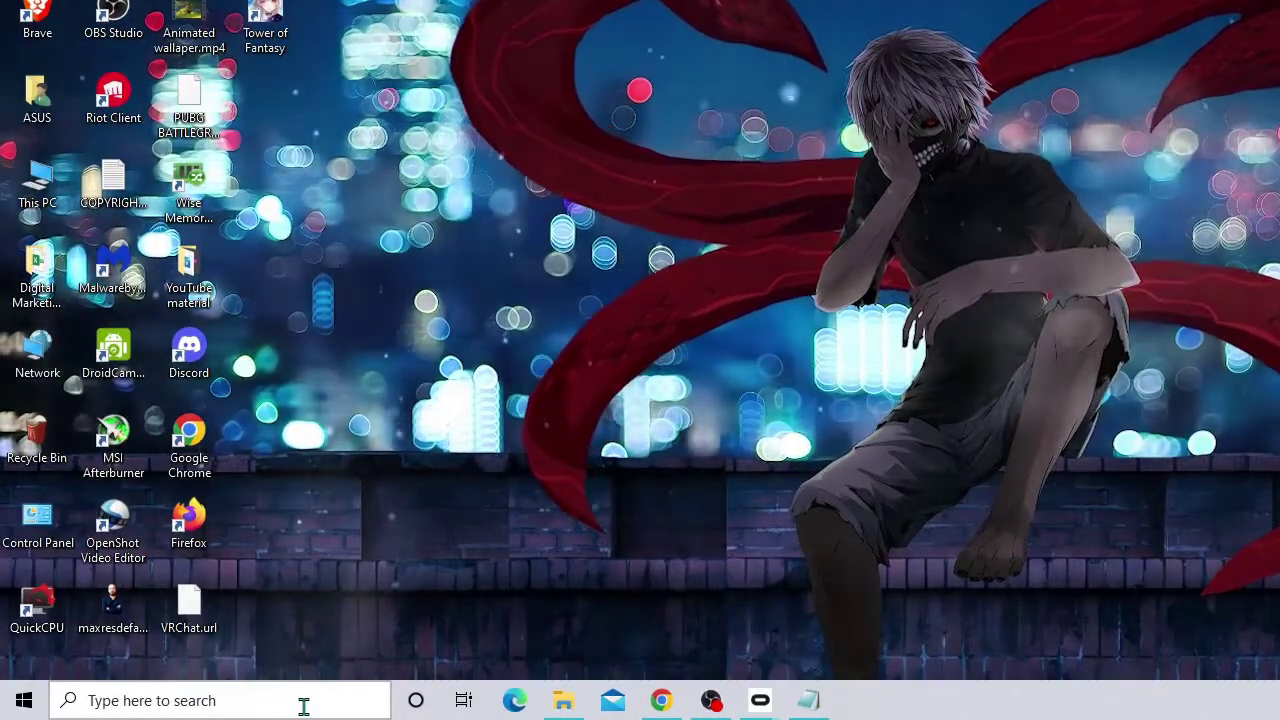
left_click(204, 706)
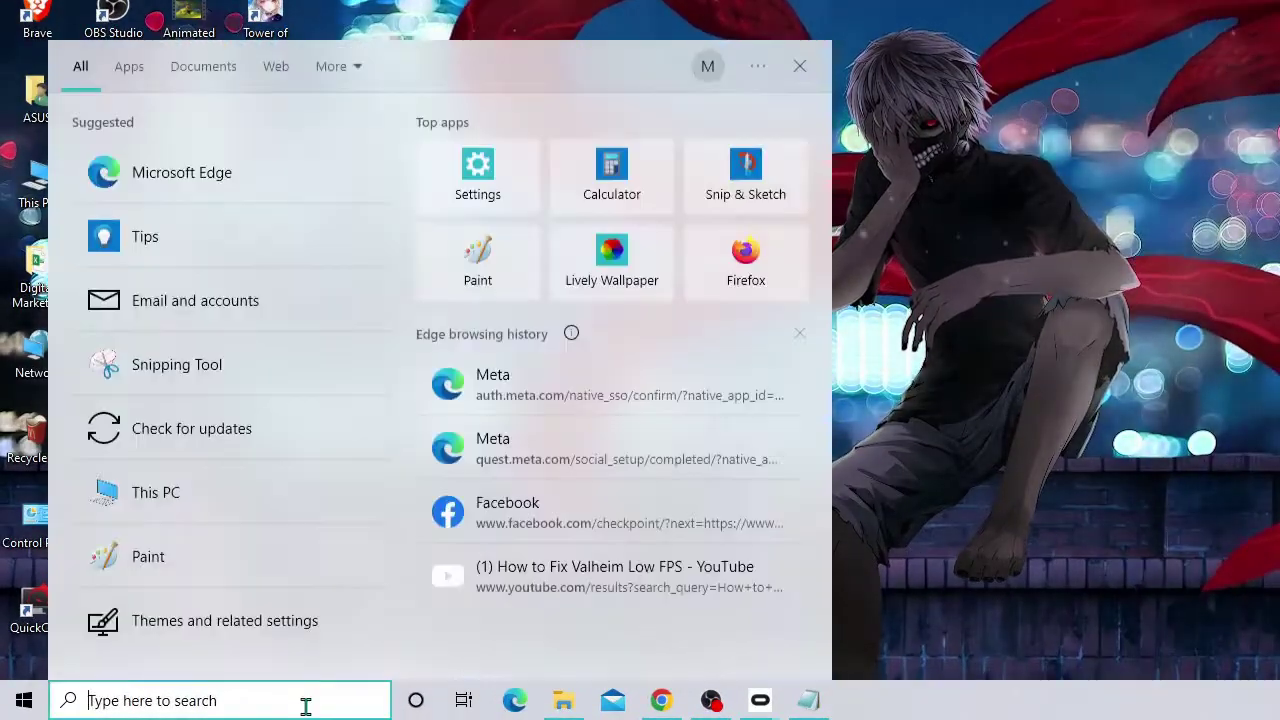
type("grap")
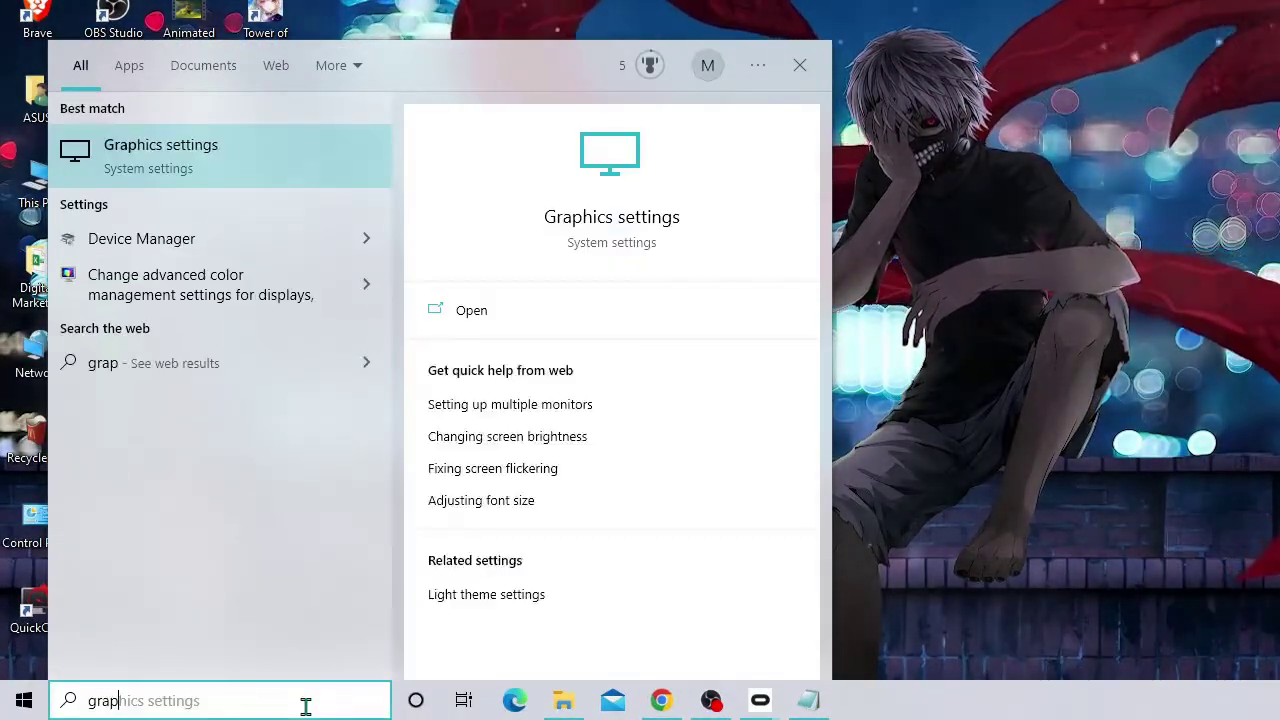
type("hic")
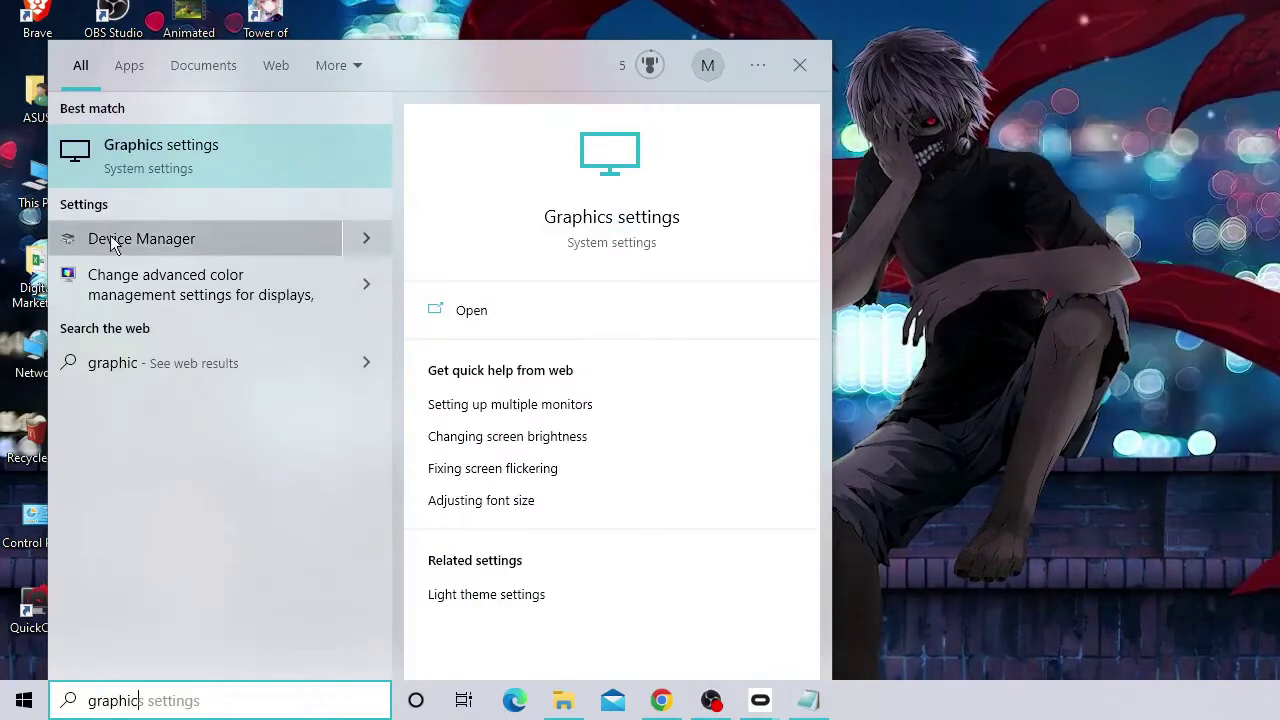
left_click(208, 152)
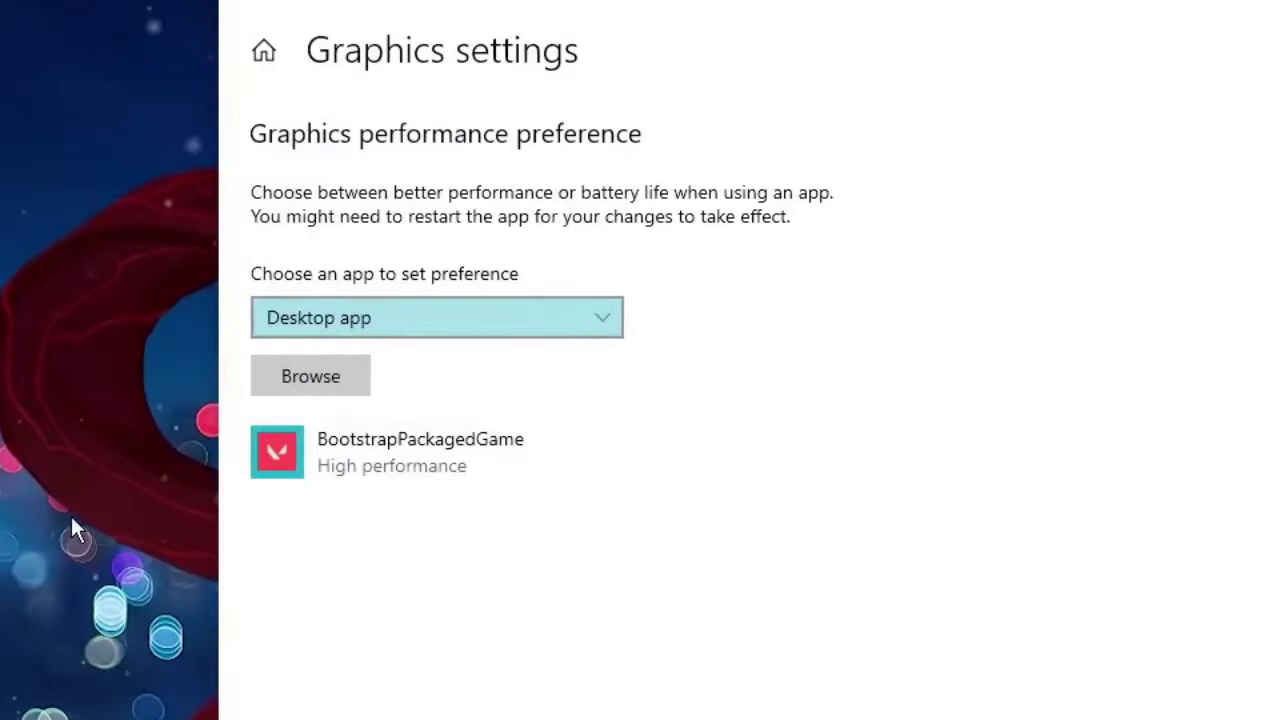
Browse for a desktop app and locate the Oculus folder in C:\Program Files
left_click(331, 378)
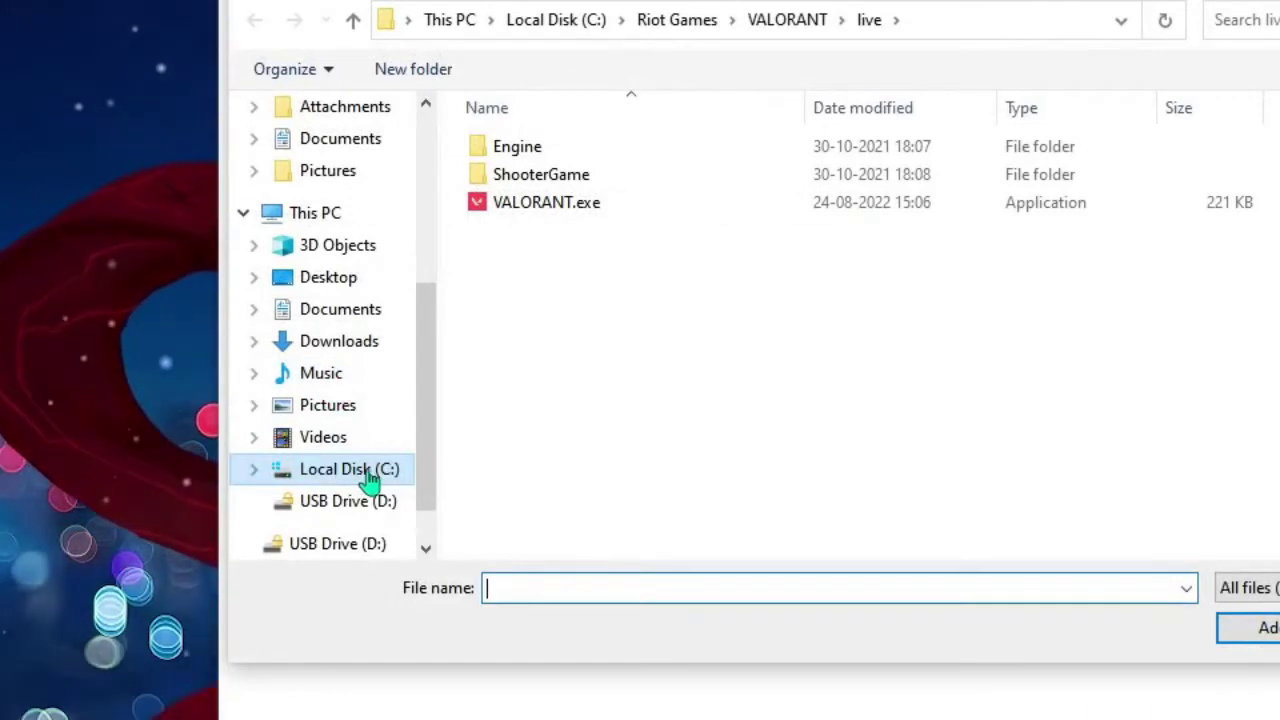
left_click(378, 481)
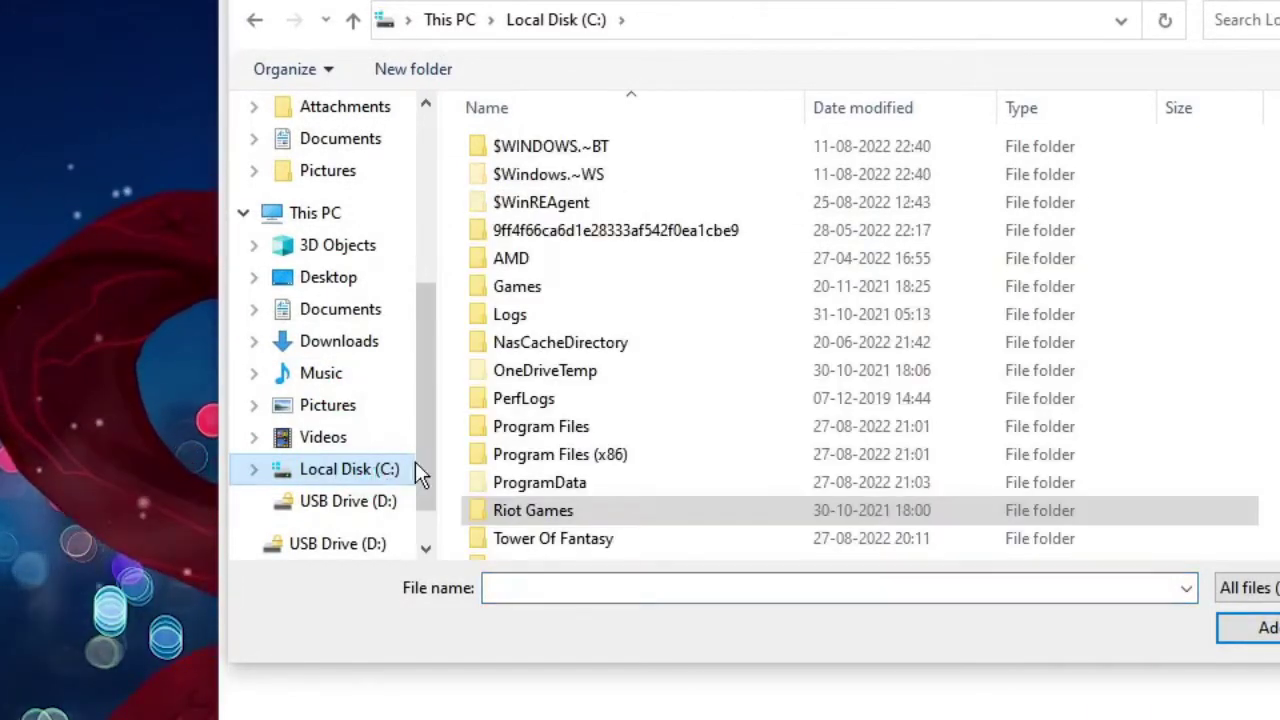
double_click(555, 437)
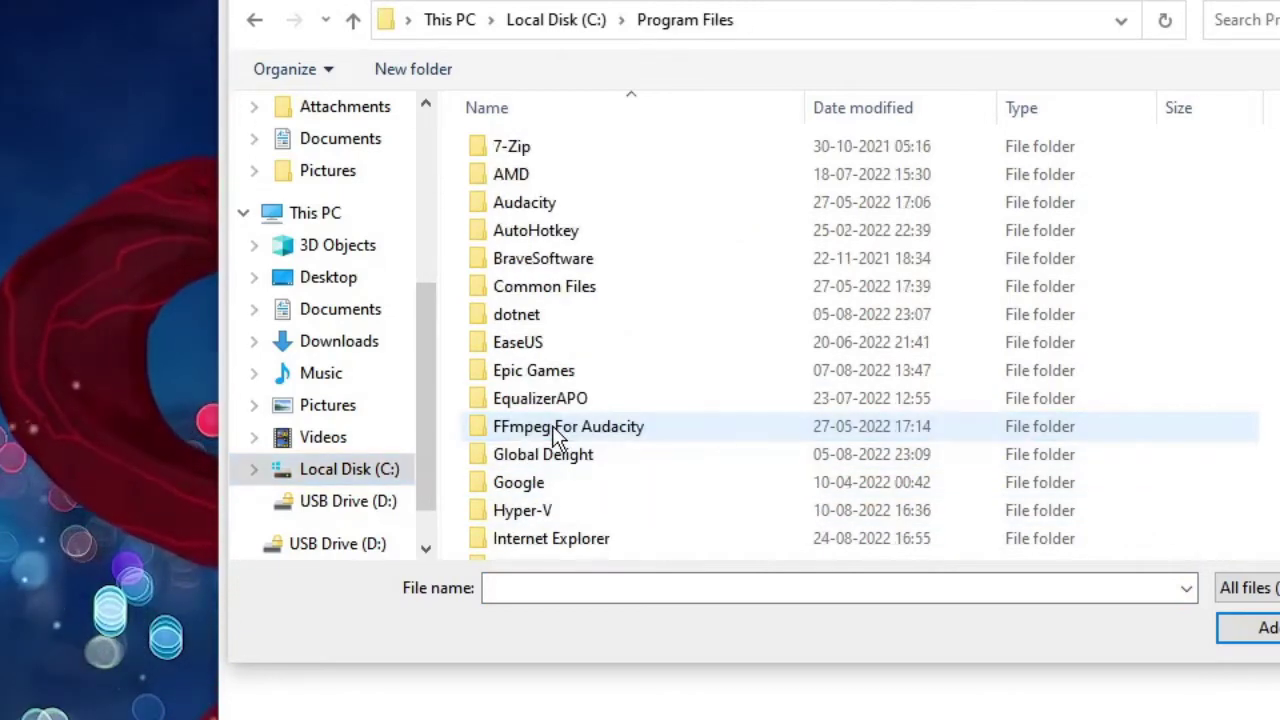
left_click(540, 313)
left_click(562, 372)
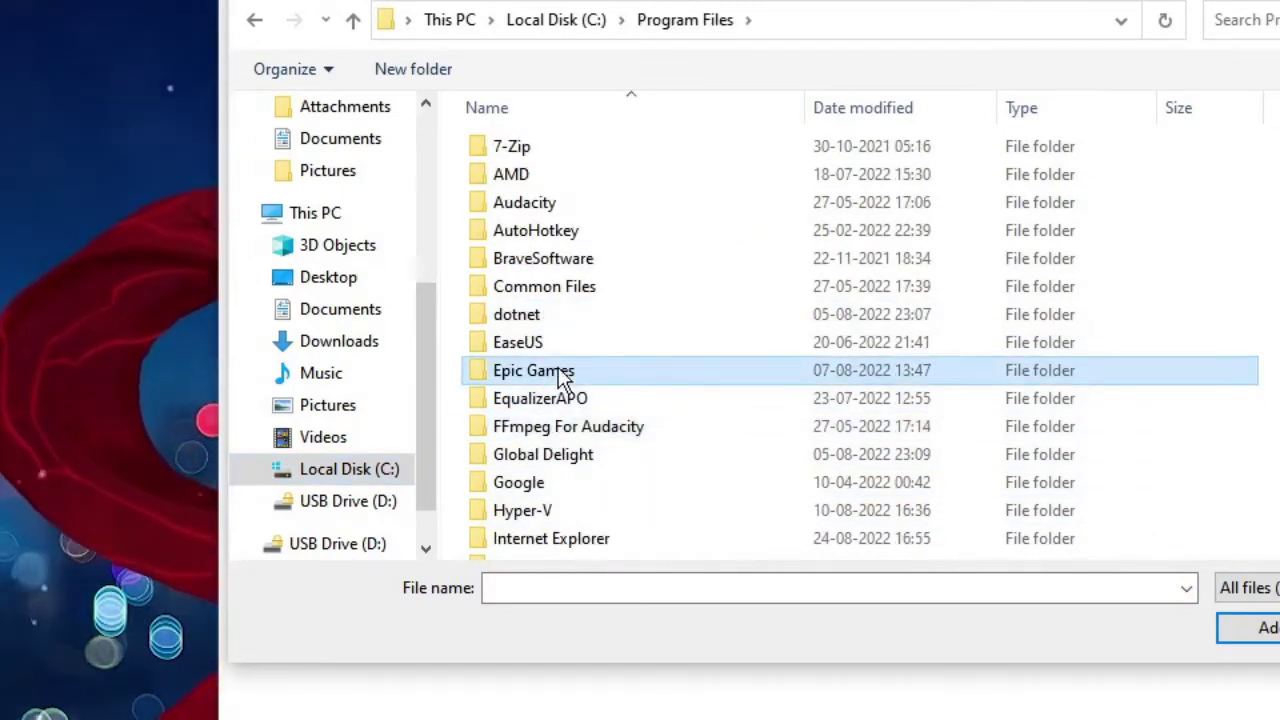
key("o")
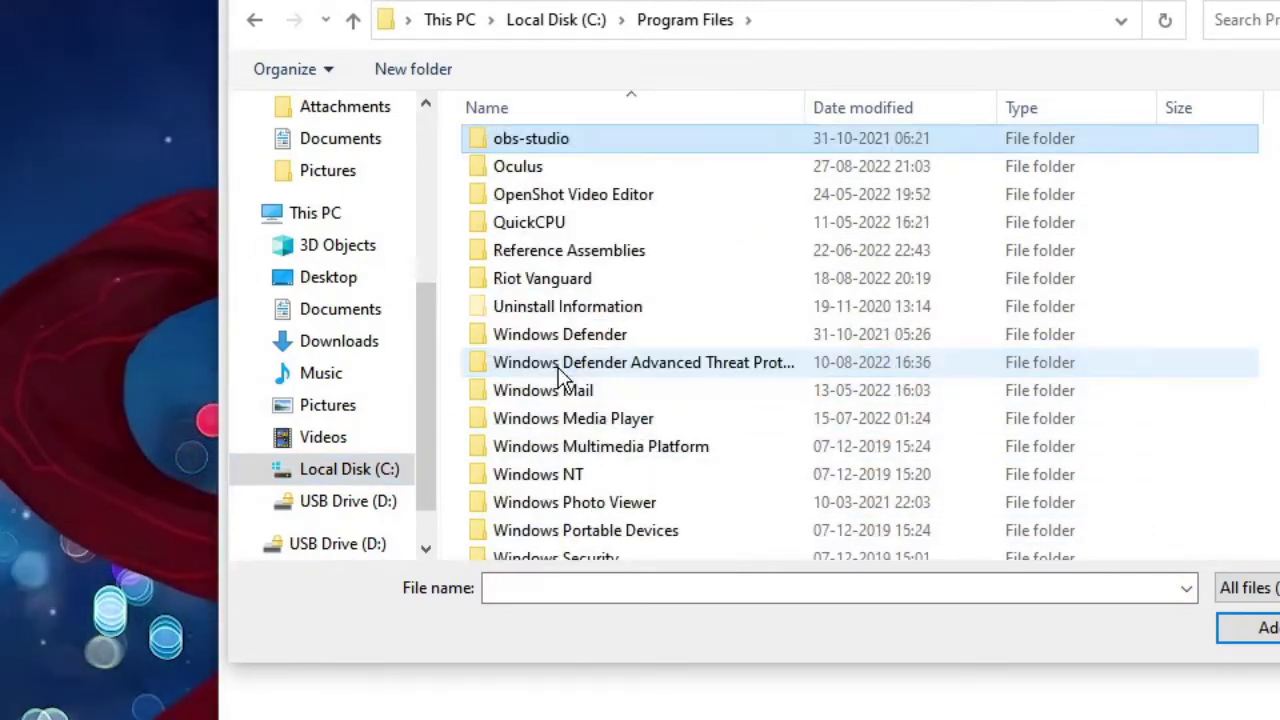
left_click(538, 172)
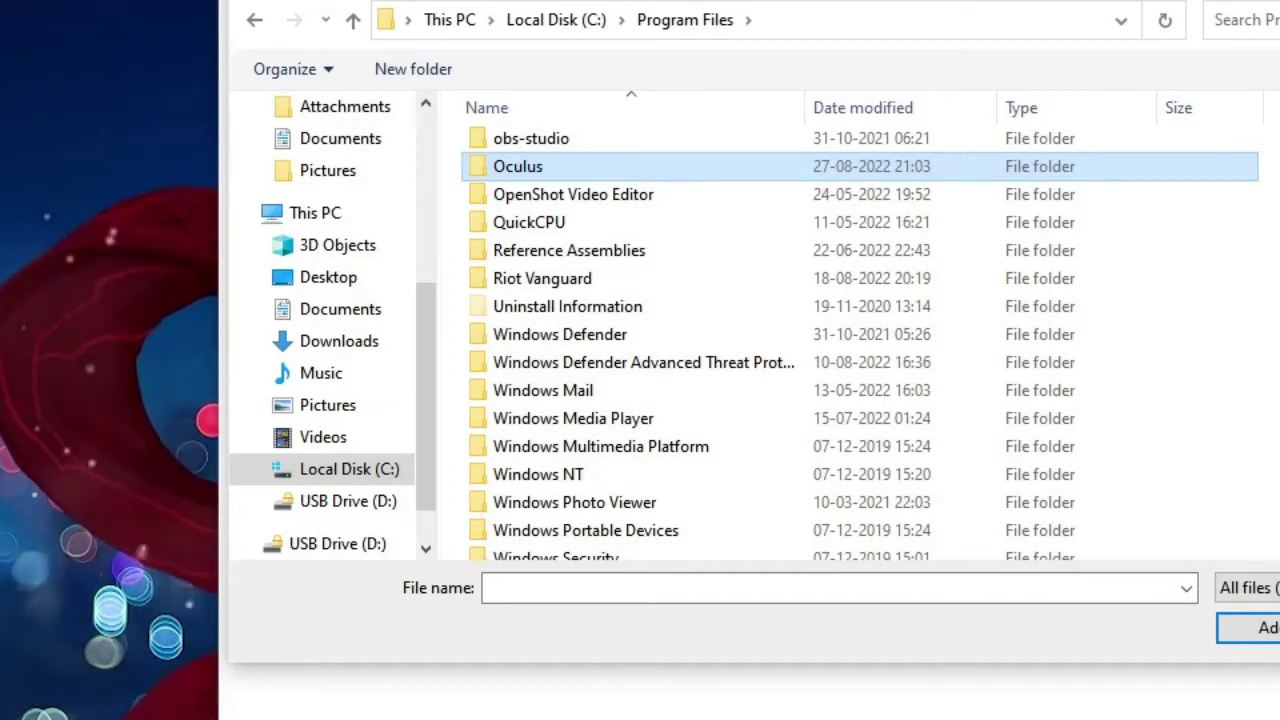
Open the Oculus folder, cancelling an accidental rename, and pick OculusSetup.exe
left_click(531, 171)
left_click(711, 284)
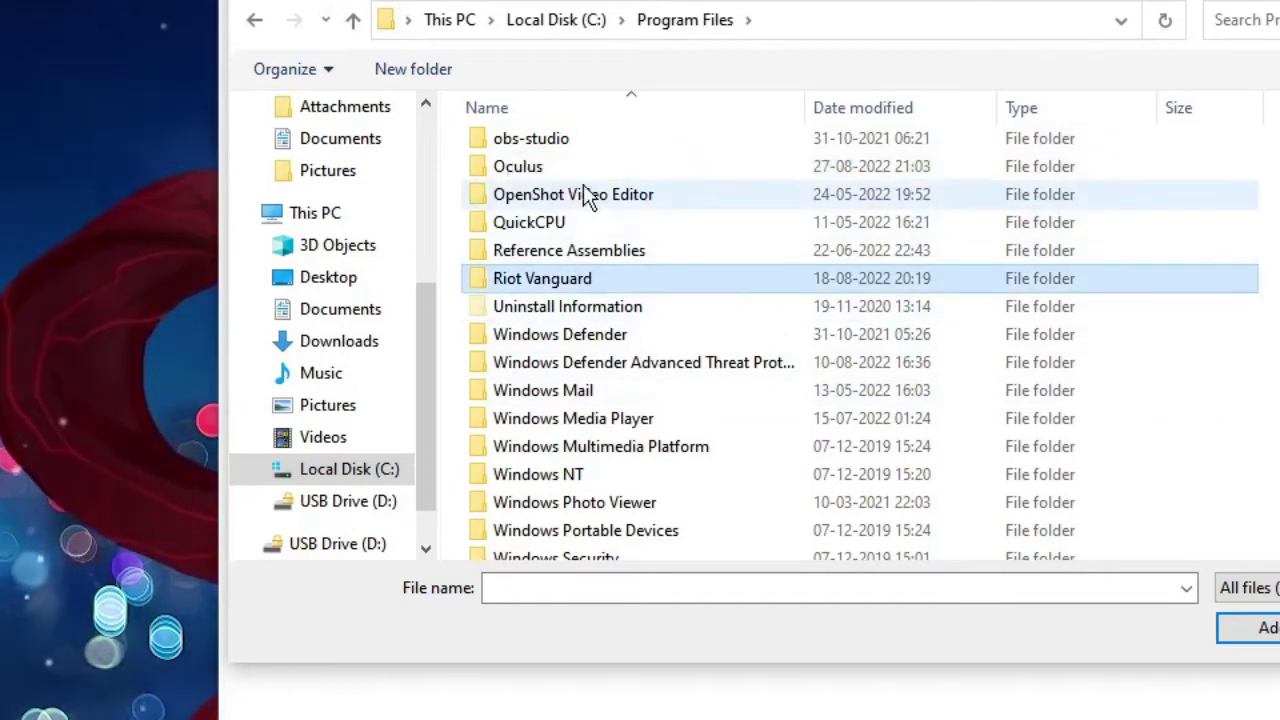
double_click(575, 170)
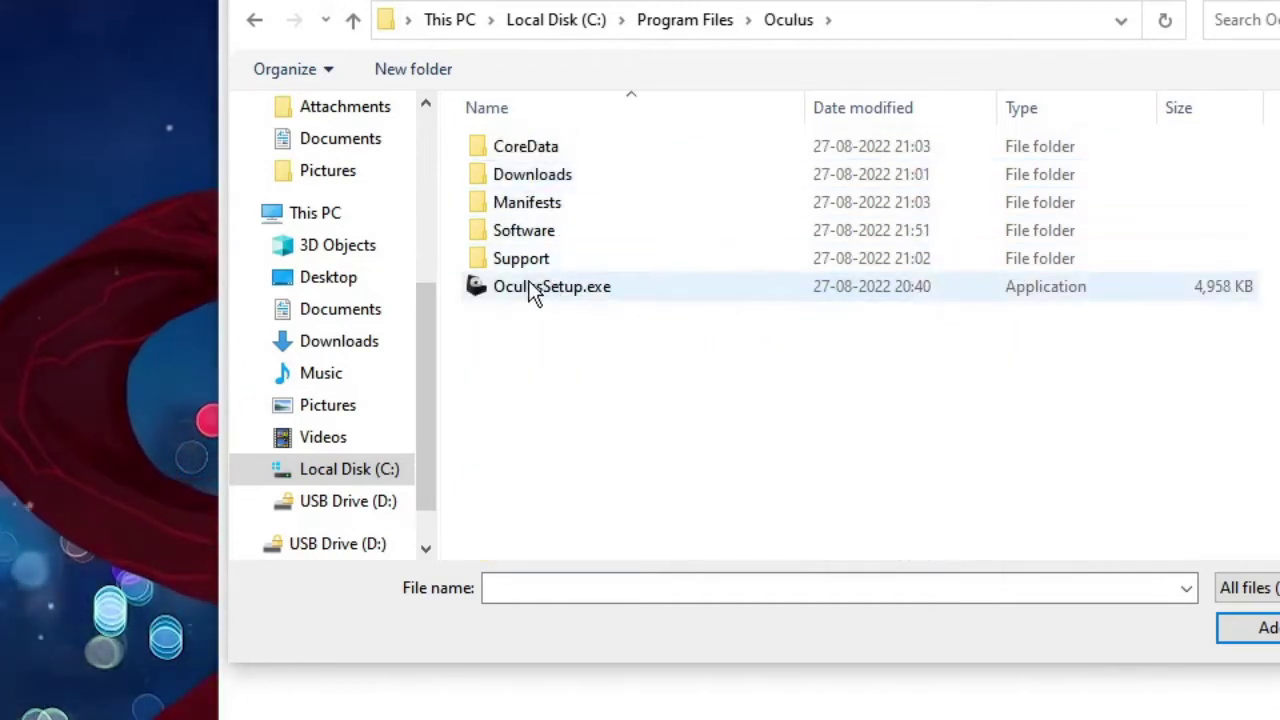
left_click(592, 298)
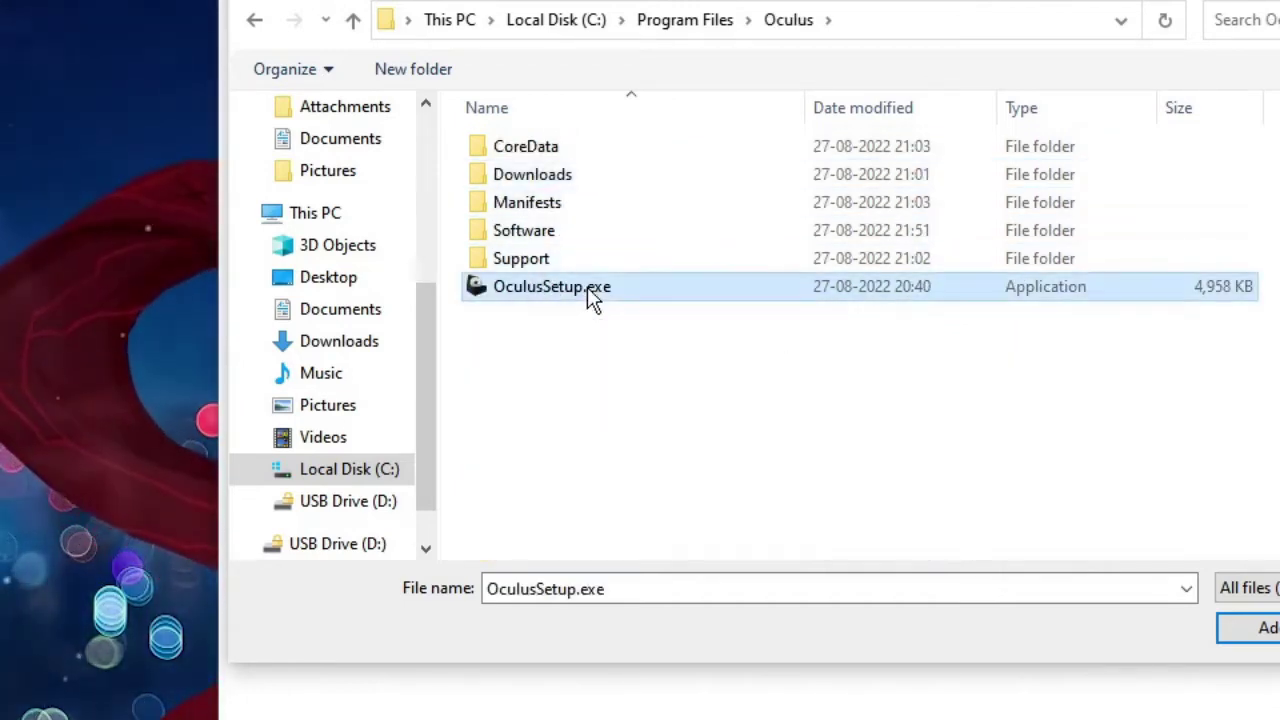
Add Oculus Setup to the graphics list and save its preference as High performance
left_click(1270, 630)
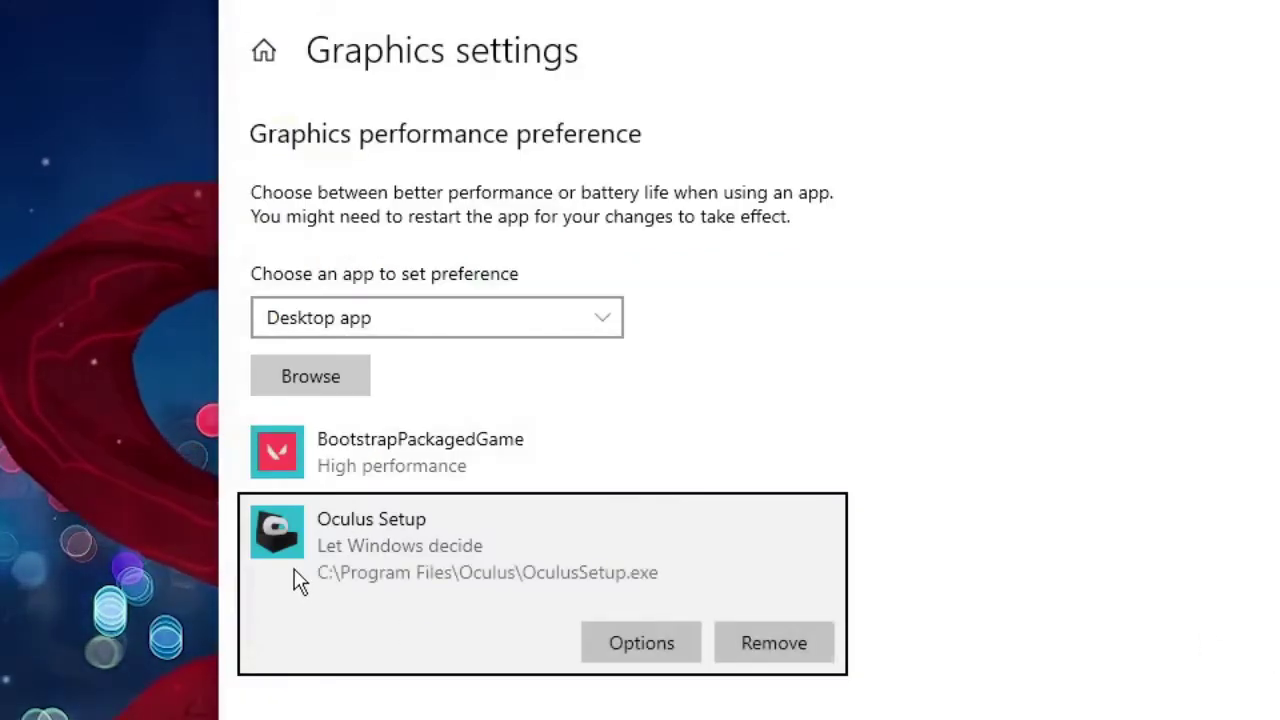
left_click(646, 651)
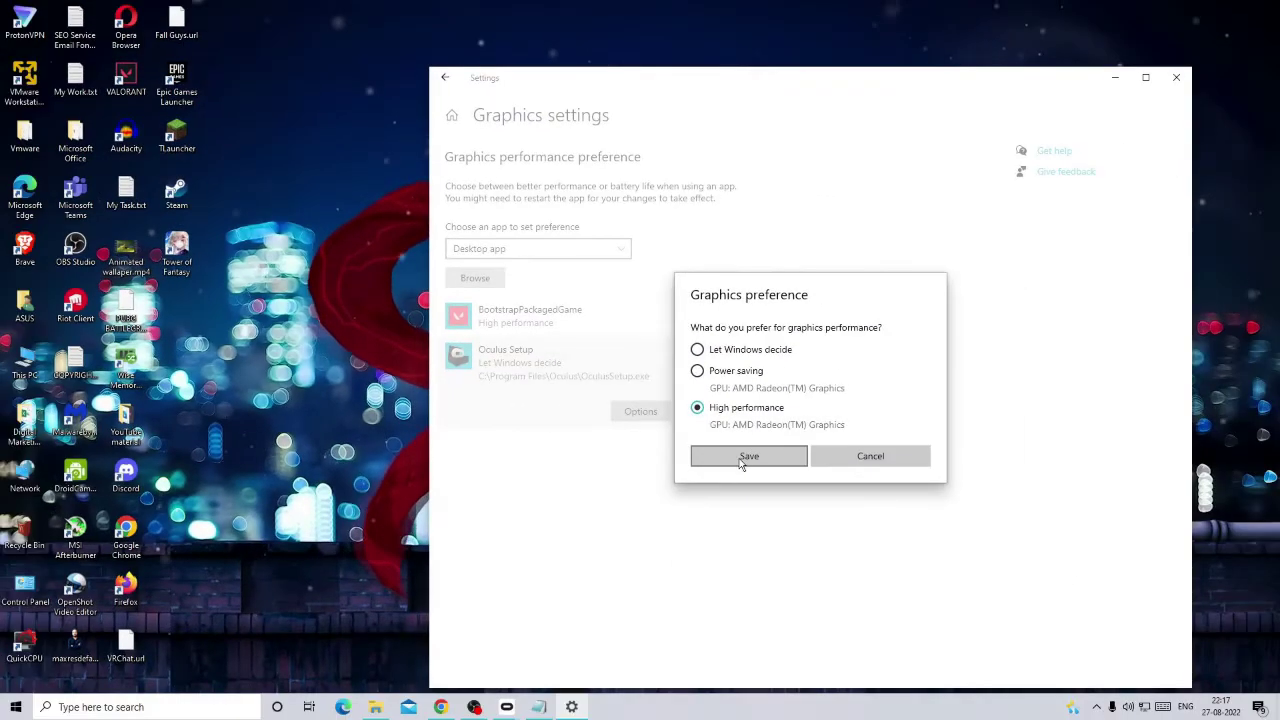
left_click(858, 716)
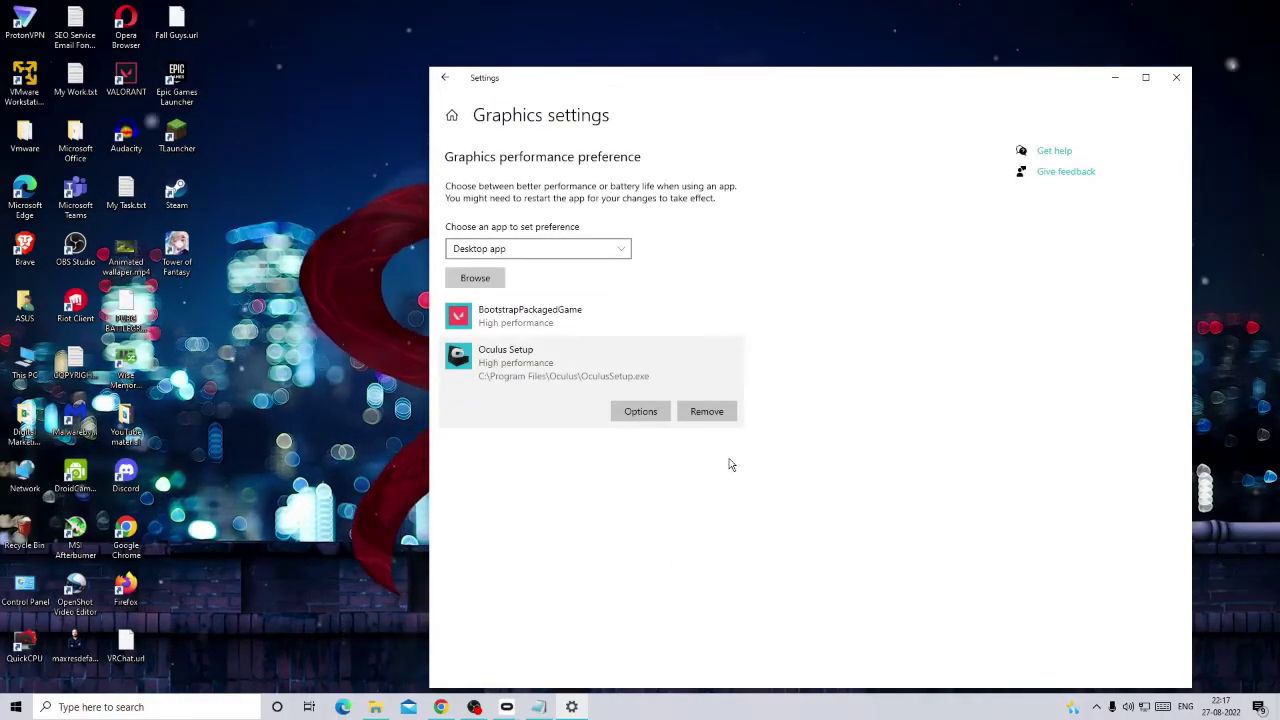